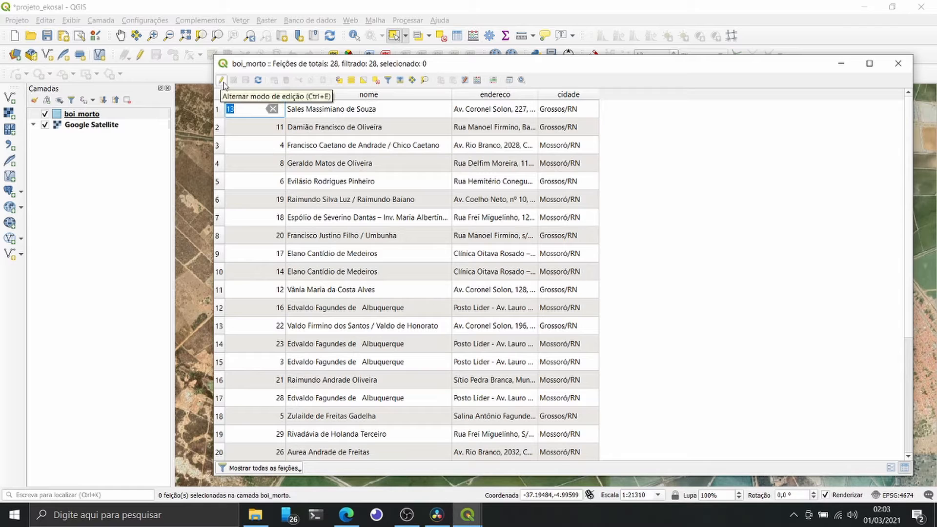
- Enable editing on the boi_morto layer and start a new field named area_ha in the field calculator
{"action": "left_click", "coordinate": [221, 80]}
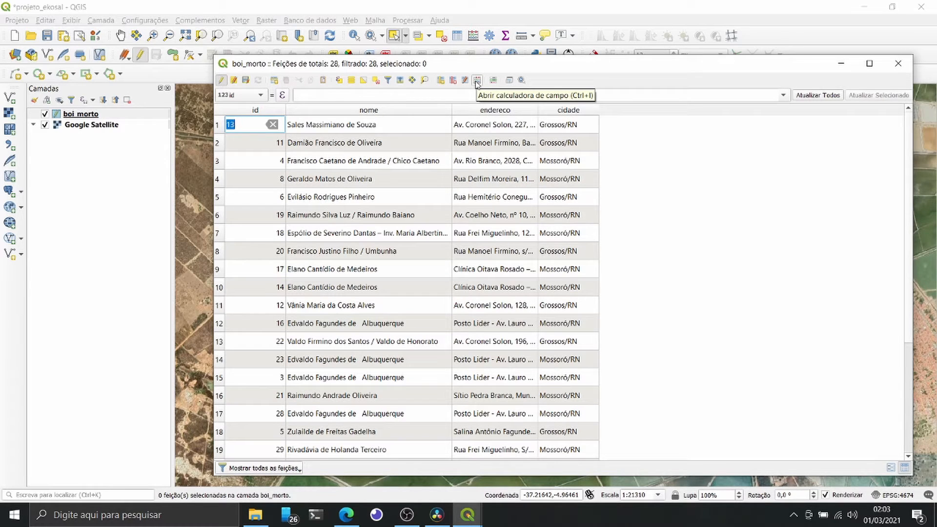
{"action": "left_click", "coordinate": [478, 80]}
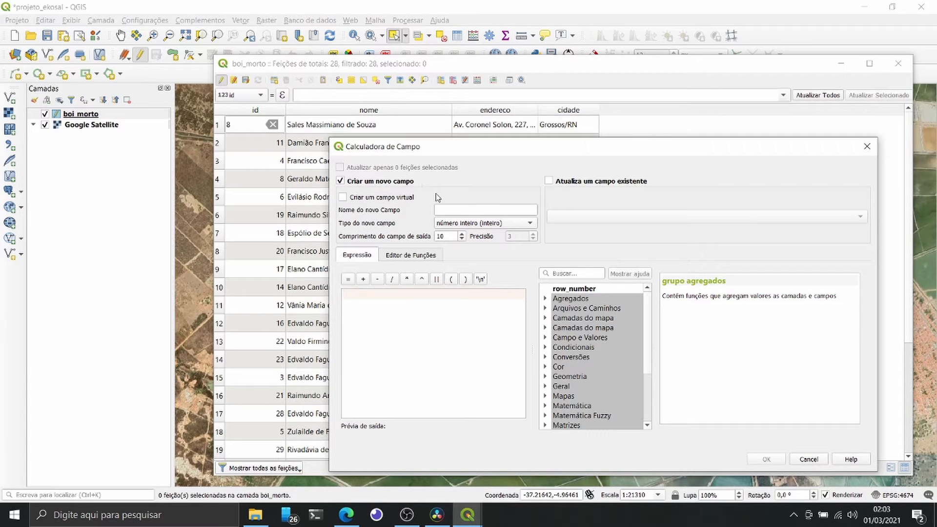
{"action": "left_click", "coordinate": [452, 210]}
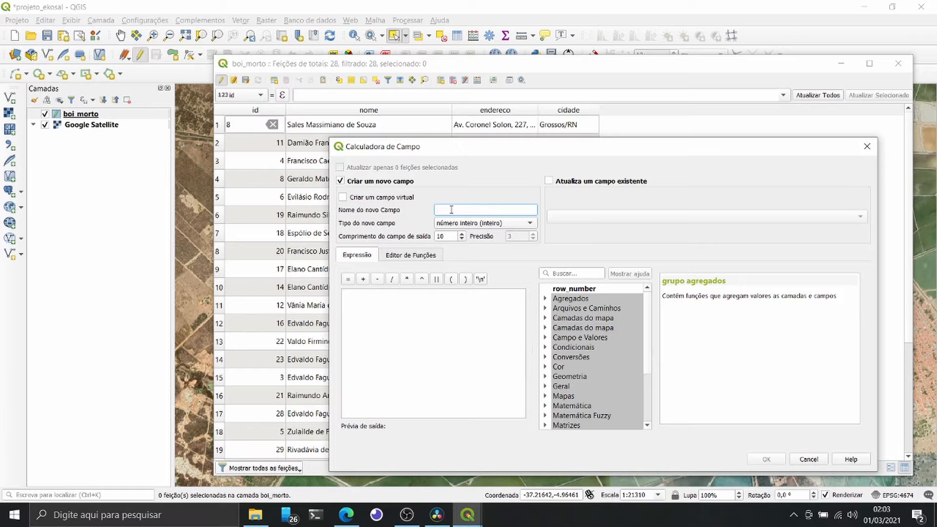
{"action": "type", "text": "area_ha"}
- Build the expression $area / 10000 for the new field, using the $area function from the Geometria group
{"action": "left_click", "coordinate": [372, 316]}
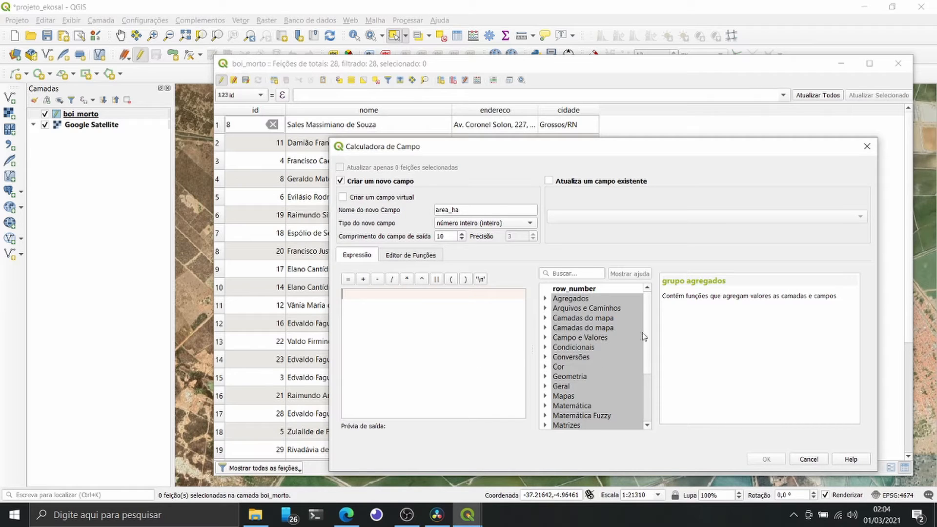
{"action": "scroll", "coordinate": [643, 337], "scroll_direction": "down", "scroll_amount": 1}
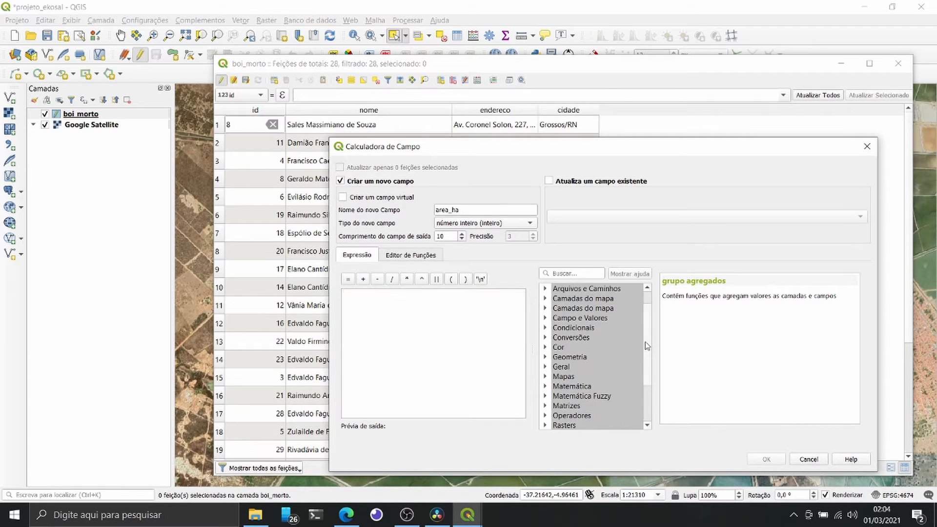
{"action": "left_click", "coordinate": [545, 358]}
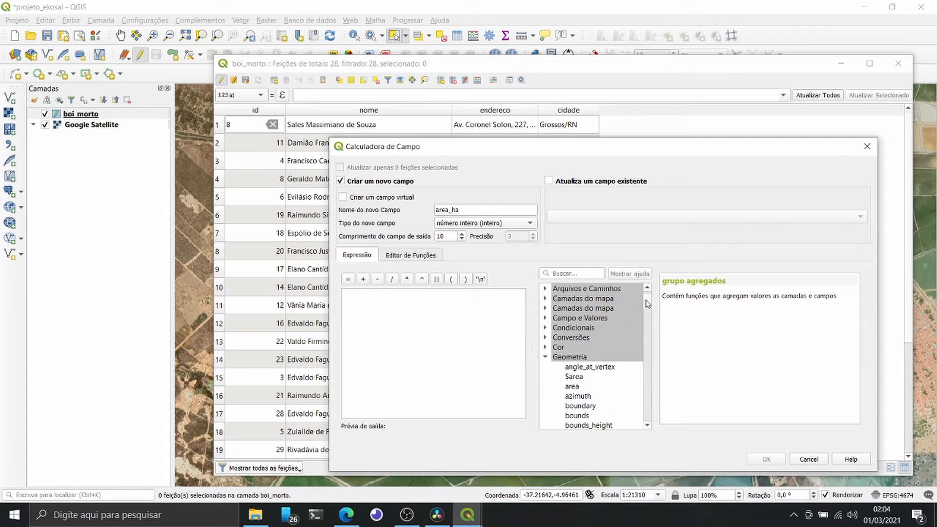
{"action": "scroll", "coordinate": [649, 310], "scroll_direction": "down", "scroll_amount": 2}
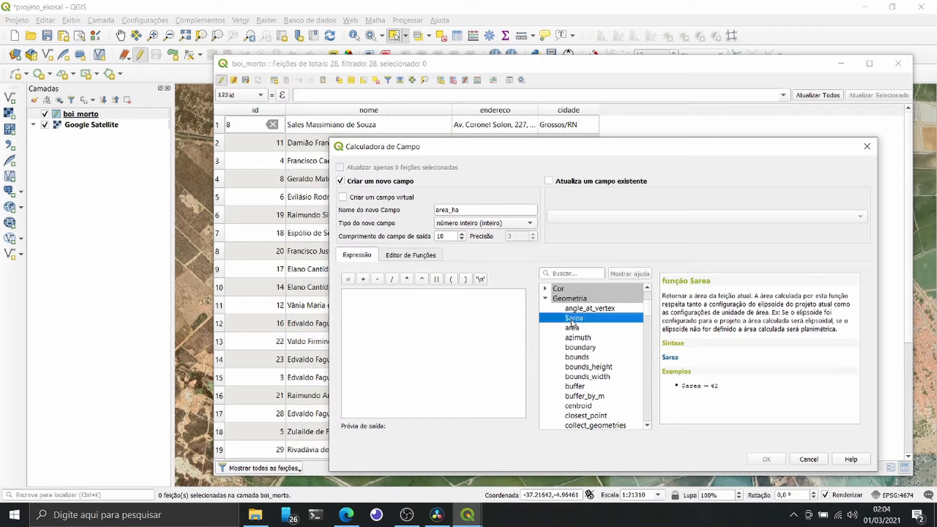
{"action": "double_click", "coordinate": [572, 319]}
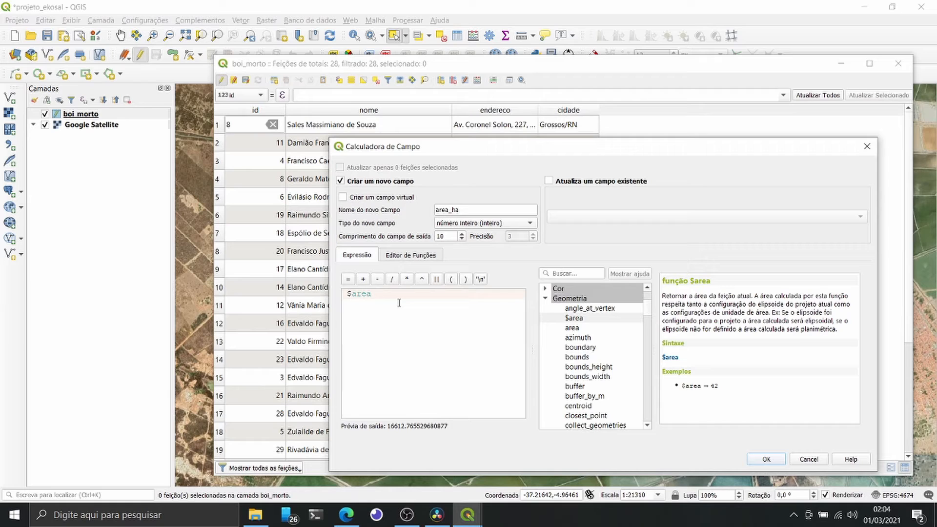
{"action": "type", "text": "/"}
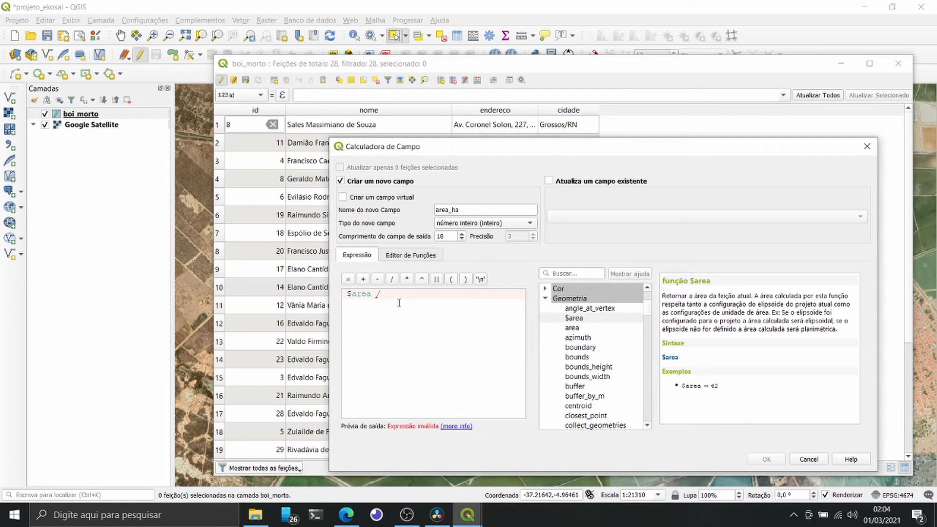
{"action": "type", "text": ".10"}
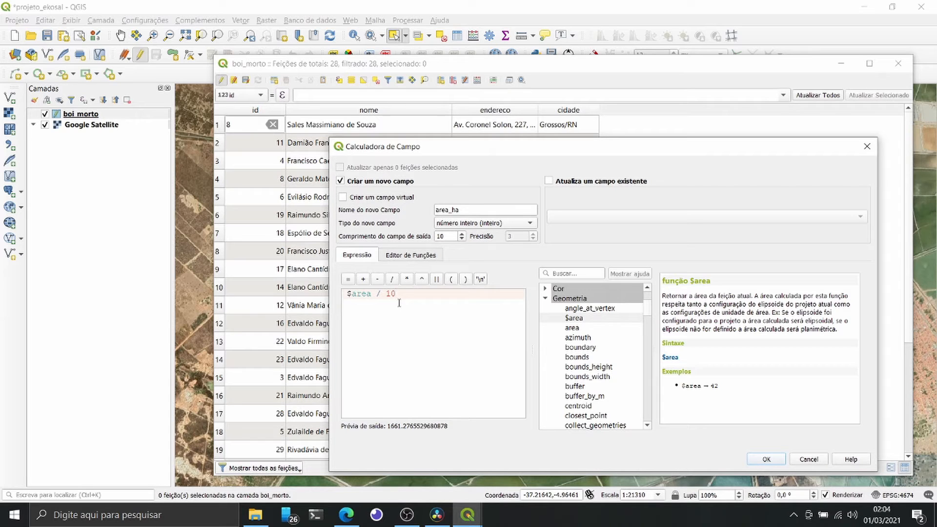
{"action": "type", "text": "000"}
- Set the new field's type to número decimal (real) with precision 3 and create the field
{"action": "left_click", "coordinate": [462, 227]}
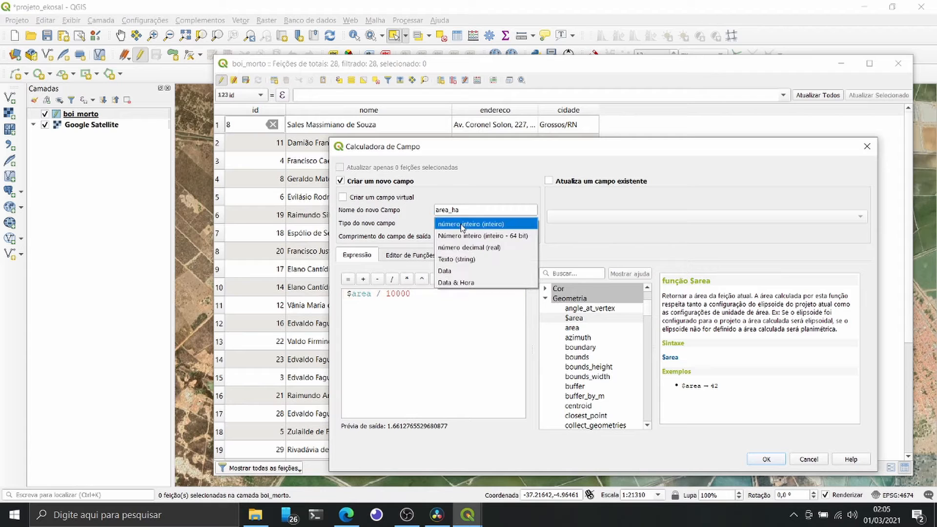
{"action": "left_click", "coordinate": [500, 251]}
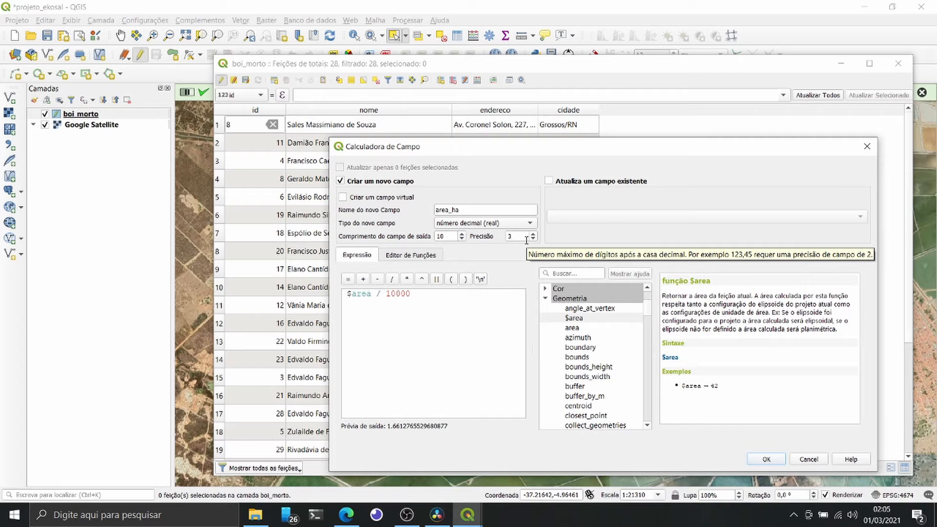
{"action": "left_click", "coordinate": [534, 240]}
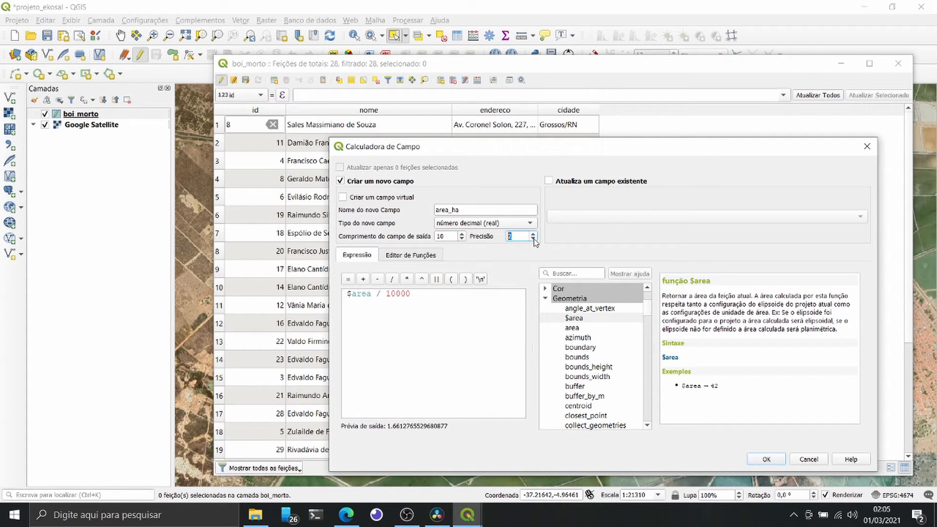
{"action": "left_click", "coordinate": [533, 234]}
{"action": "left_click", "coordinate": [767, 459]}
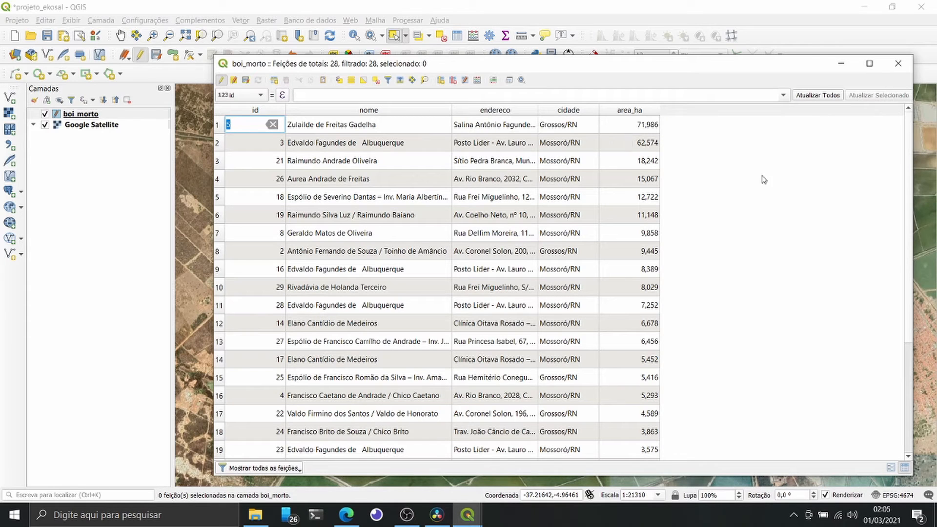
- Review the attribute table, then reopen the field calculator to examine the Geometria functions and the $area description
{"action": "type", "text": "8"}
{"action": "mouse_move", "coordinate": [909, 136]}
{"action": "left_mouse_down"}
{"action": "mouse_move", "coordinate": [910, 268]}
{"action": "mouse_move", "coordinate": [903, 144]}
{"action": "left_mouse_up"}
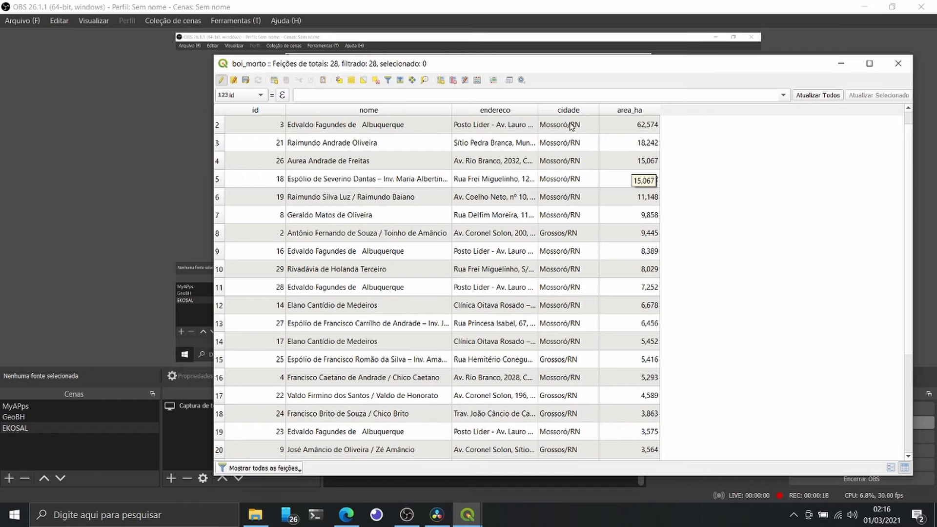
{"action": "left_click", "coordinate": [478, 80]}
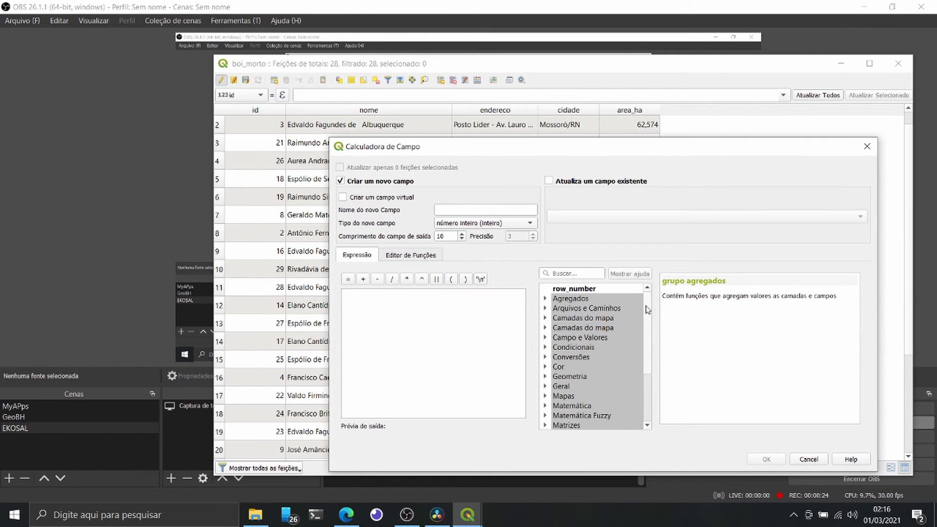
{"action": "left_click_drag", "start_coordinate": [648, 309], "coordinate": [651, 349]}
{"action": "mouse_move", "coordinate": [649, 314]}
{"action": "left_mouse_down"}
{"action": "mouse_move", "coordinate": [650, 299]}
{"action": "mouse_move", "coordinate": [647, 332]}
{"action": "left_mouse_up"}
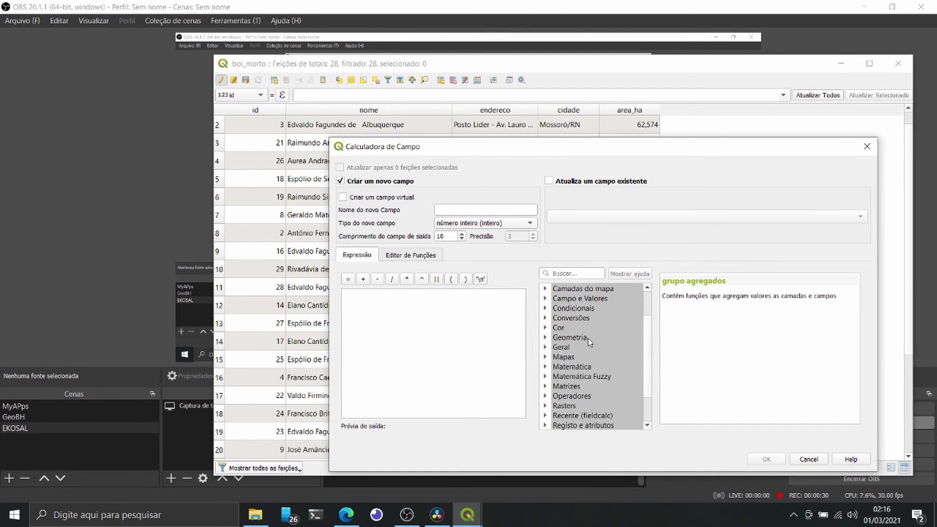
{"action": "left_click", "coordinate": [554, 338]}
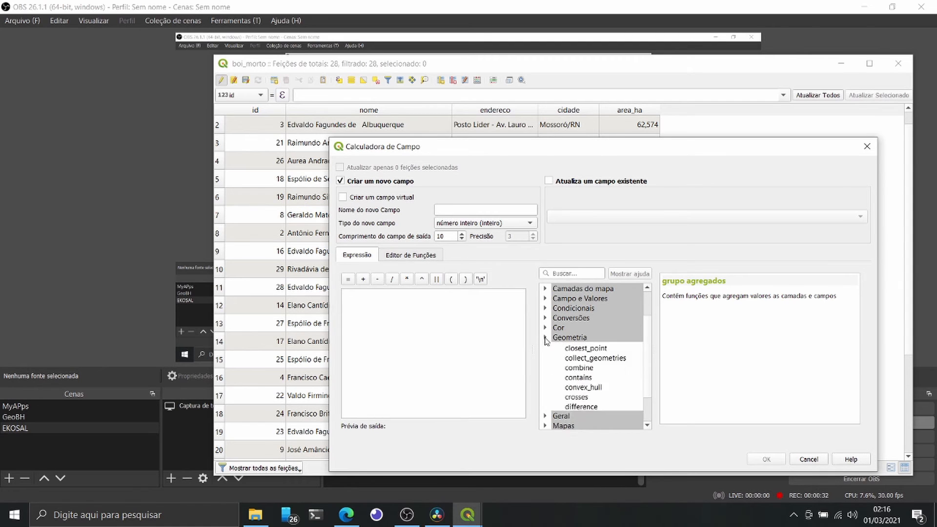
{"action": "left_click", "coordinate": [571, 359]}
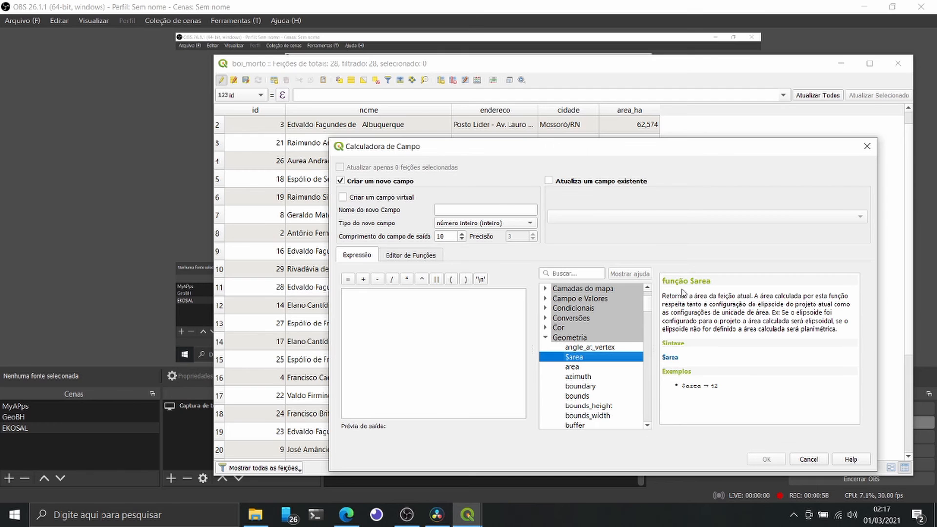
{"action": "left_click", "coordinate": [545, 337]}
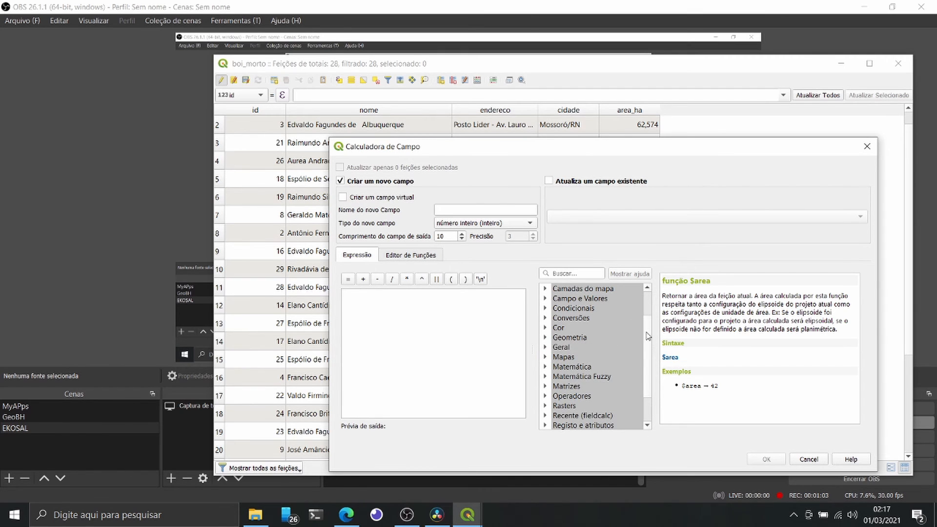
{"action": "left_click_drag", "start_coordinate": [646, 333], "coordinate": [647, 309]}
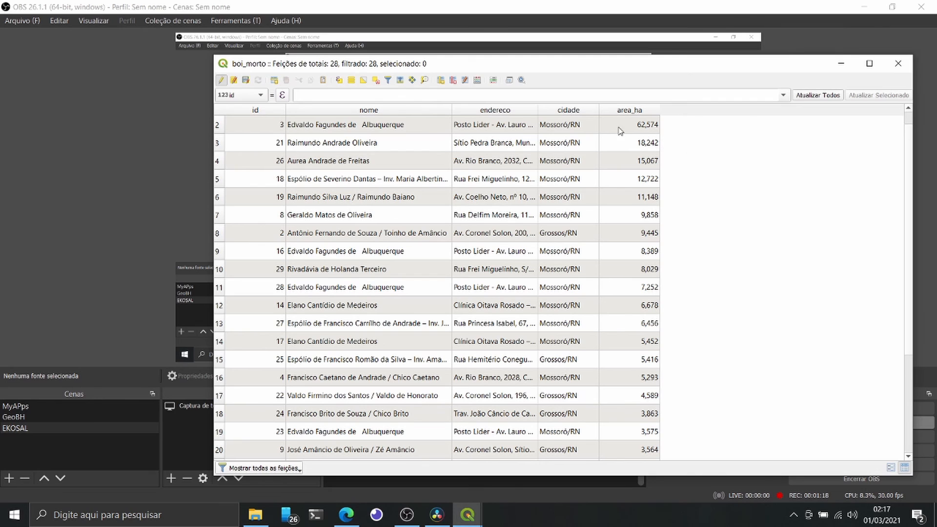
- End the edit session on the boi_morto layer, keeping the new field, and switch back to the main QGIS map window
{"action": "left_click", "coordinate": [222, 81]}
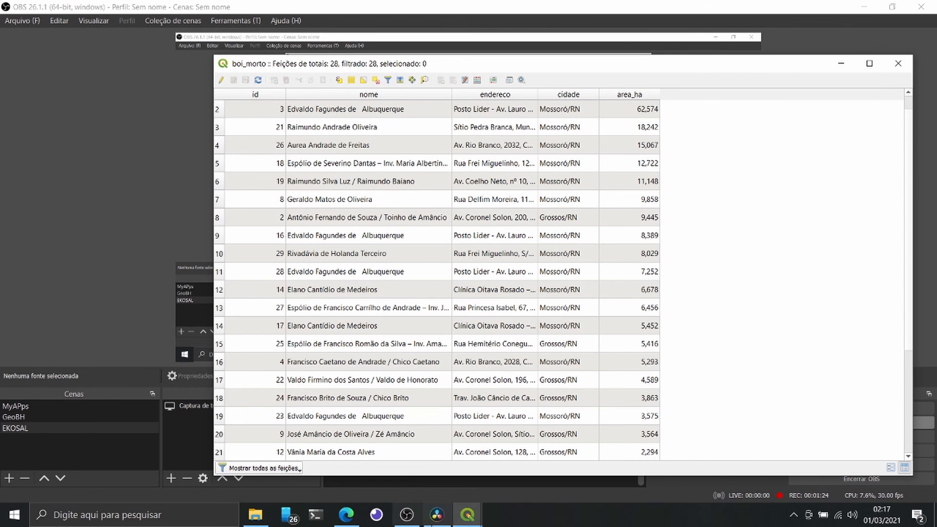
{"action": "mouse_move", "coordinate": [464, 521]}
{"action": "left_click", "coordinate": [429, 476]}
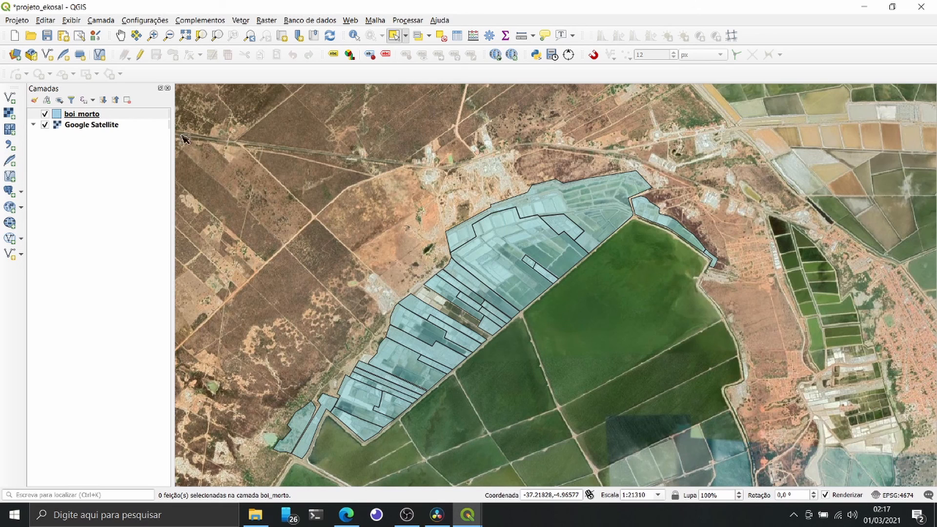
- Reopen the boi_morto layer's attribute table, move its window over the map and examine the area_ha column
{"action": "left_click", "coordinate": [72, 117]}
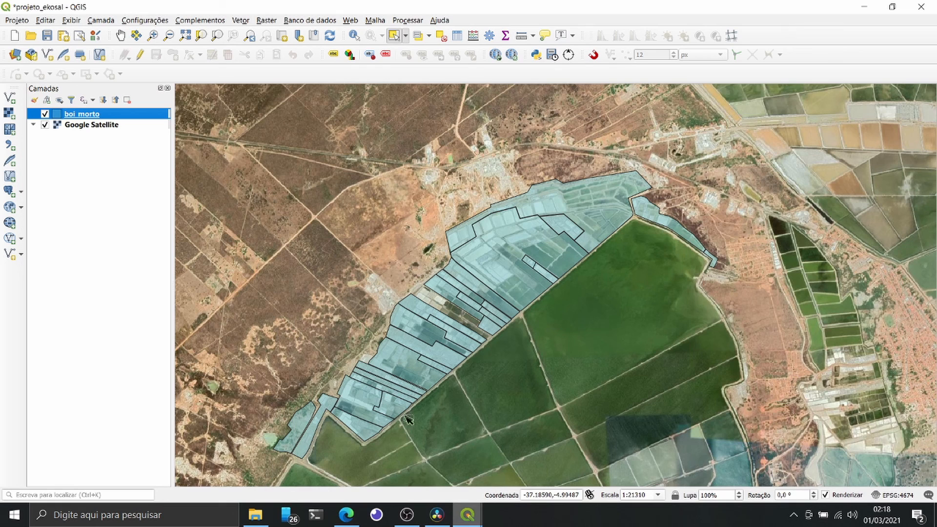
{"action": "left_click", "coordinate": [458, 36]}
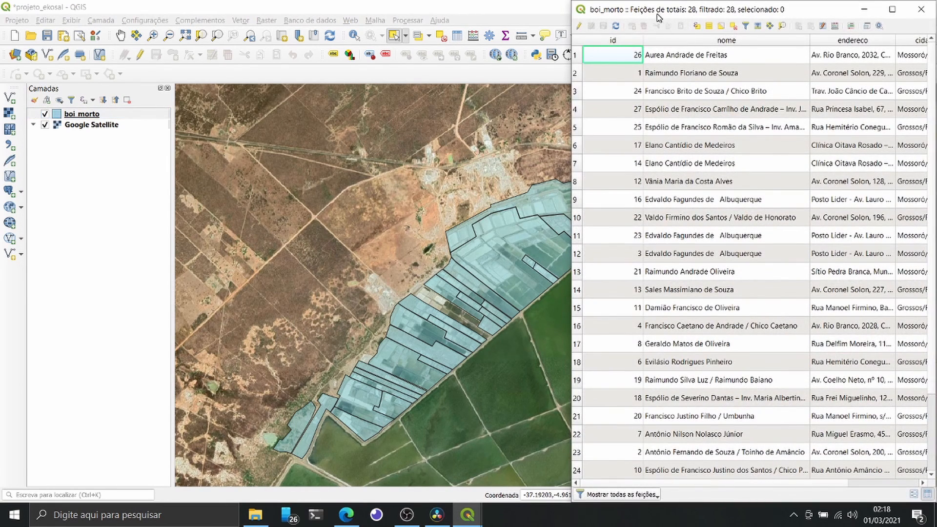
{"action": "left_click_drag", "start_coordinate": [657, 15], "coordinate": [575, 29]}
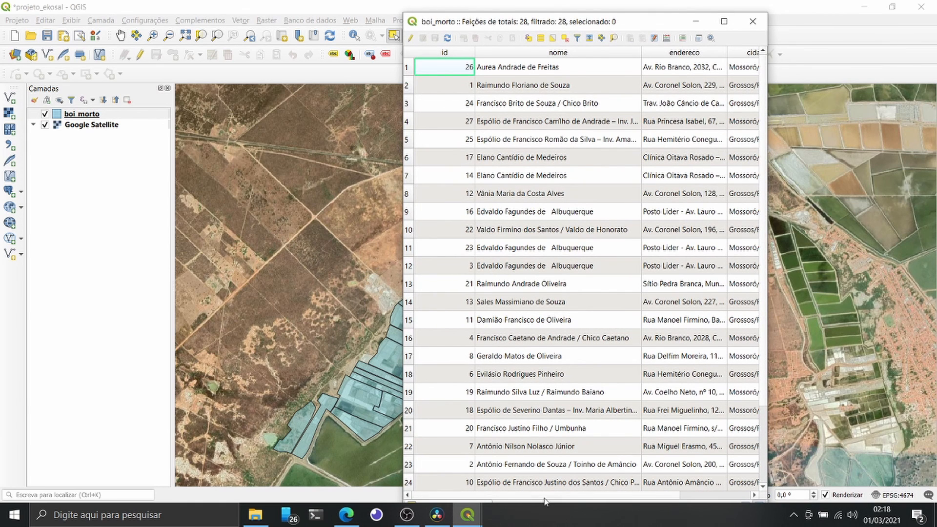
{"action": "left_click_drag", "start_coordinate": [545, 499], "coordinate": [707, 501]}
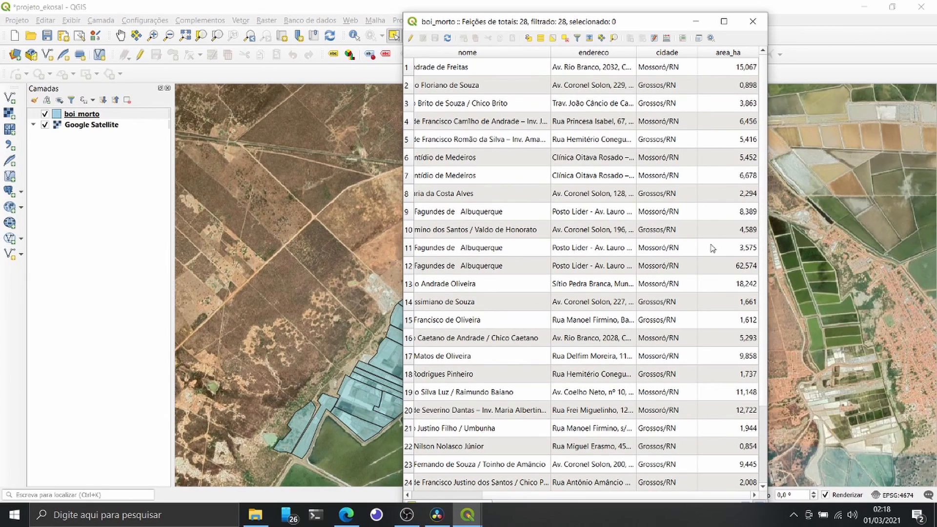